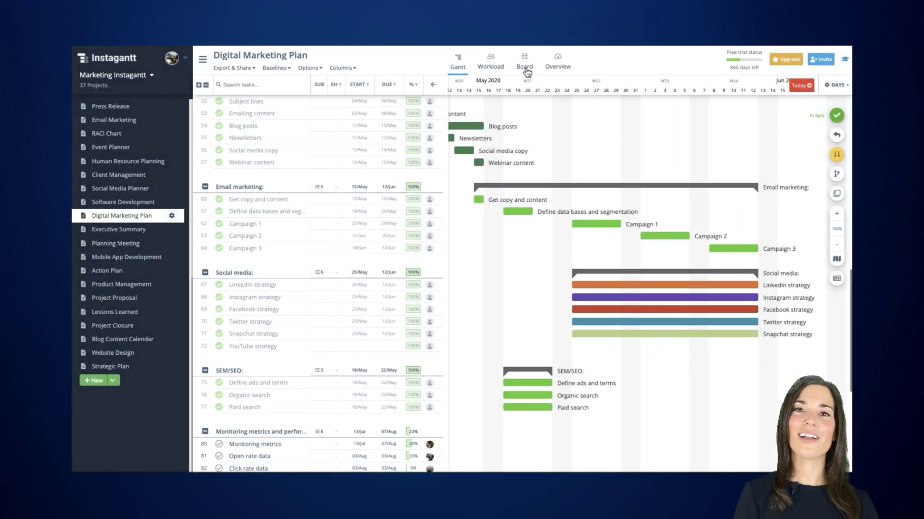
Switch the plan to Board view and drag the Image and mindset card into Strategy
{"action": "left_click", "coordinate": [527, 71]}
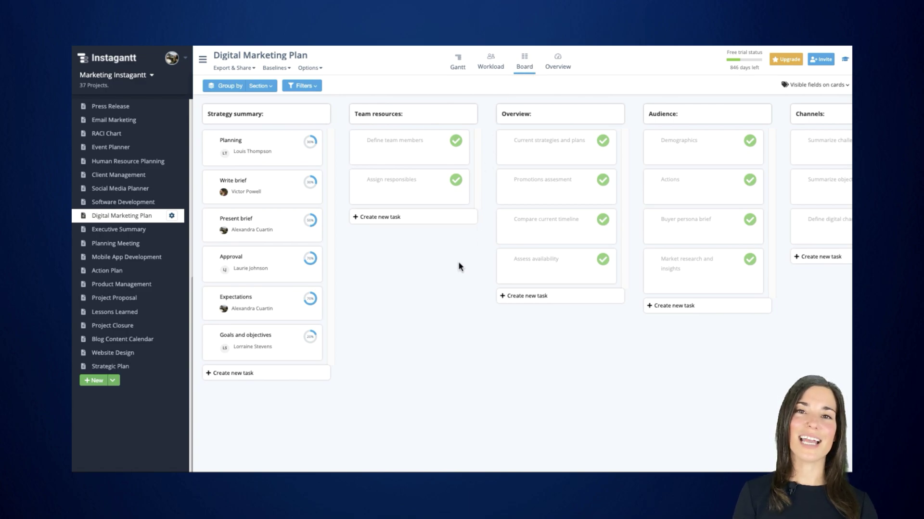
{"action": "scroll", "coordinate": [458, 267], "scroll_direction": "right", "scroll_amount": 5}
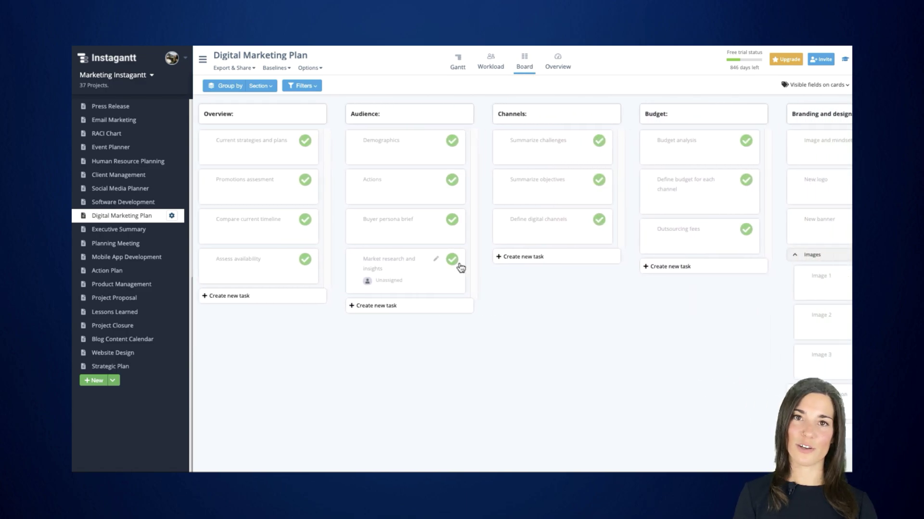
{"action": "scroll", "coordinate": [460, 267], "scroll_direction": "right", "scroll_amount": 2}
{"action": "scroll", "coordinate": [459, 268], "scroll_direction": "right", "scroll_amount": 2}
{"action": "scroll", "coordinate": [460, 267], "scroll_direction": "right", "scroll_amount": 2}
{"action": "scroll", "coordinate": [459, 268], "scroll_direction": "right", "scroll_amount": 1}
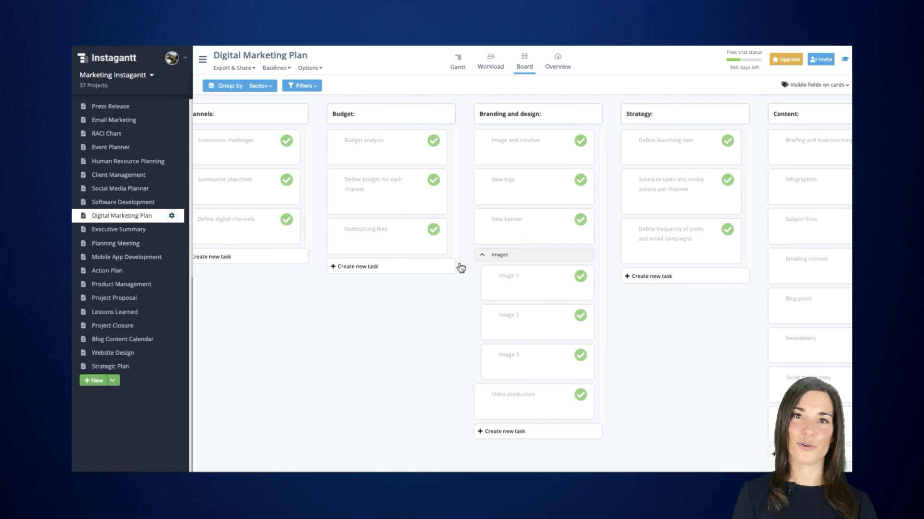
{"action": "left_click_drag", "start_coordinate": [581, 145], "coordinate": [674, 150]}
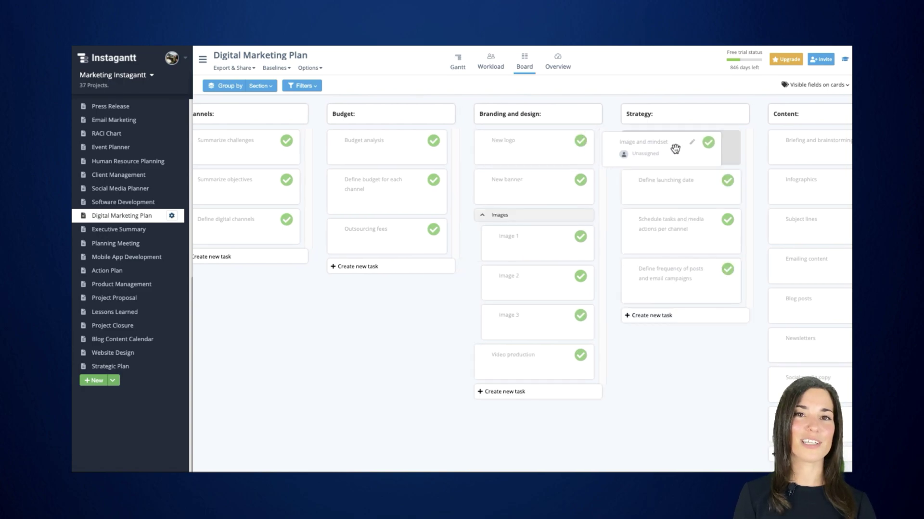
{"action": "scroll", "coordinate": [379, 376], "scroll_direction": "left", "scroll_amount": 2}
{"action": "scroll", "coordinate": [379, 376], "scroll_direction": "left", "scroll_amount": 3}
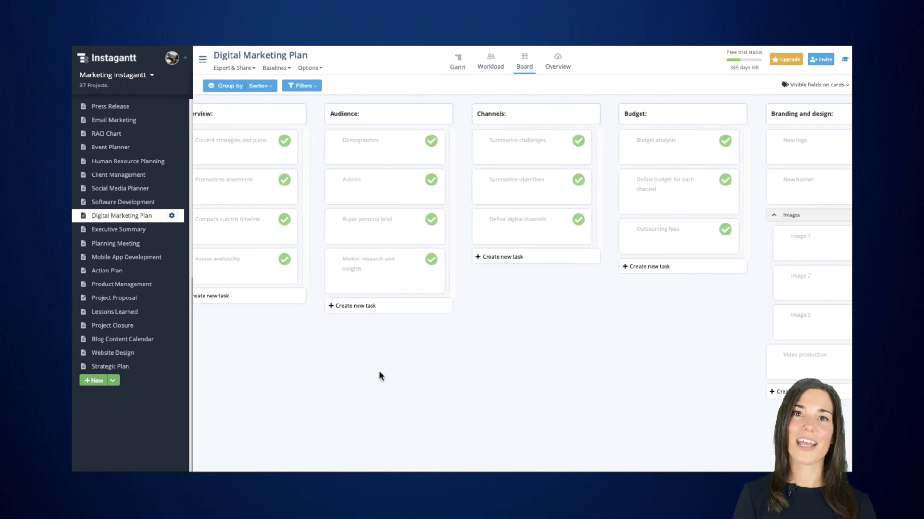
{"action": "scroll", "coordinate": [379, 375], "scroll_direction": "left", "scroll_amount": 5}
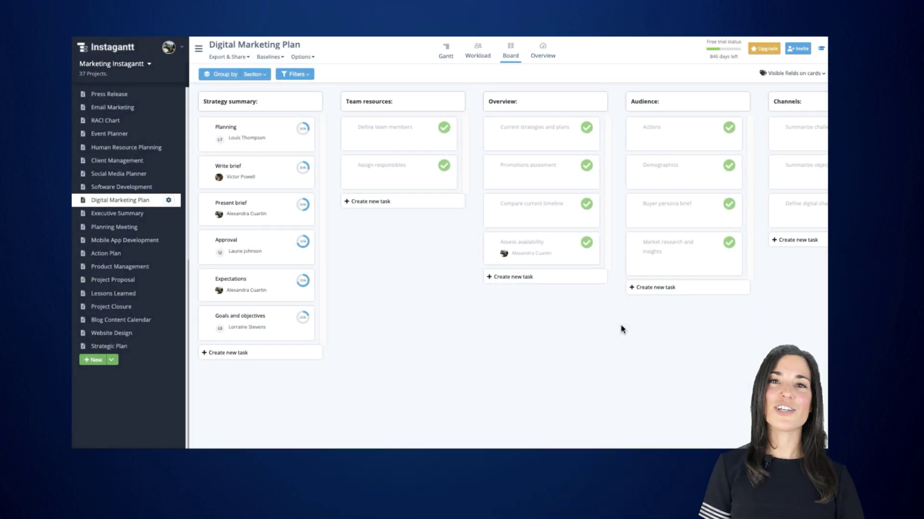
Begin a new 'Send email' task in the Team resources column
{"action": "left_click", "coordinate": [371, 203]}
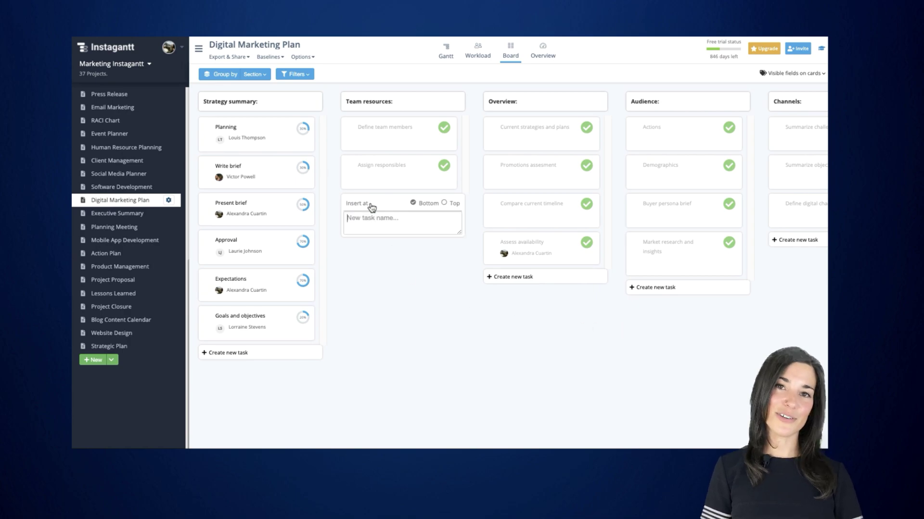
{"action": "type", "text": "Send"}
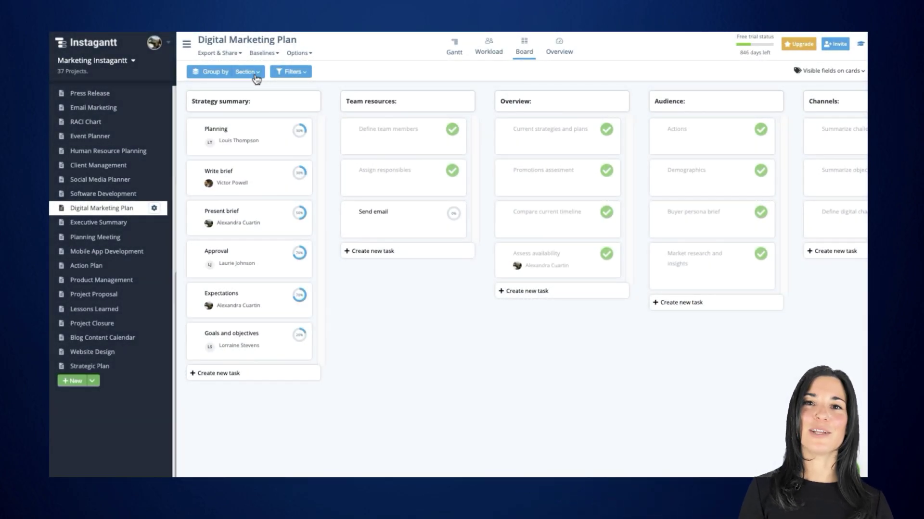
Group columns by status, set Present brief's progress to 70%, and open Open rate data's progress
{"action": "left_click", "coordinate": [254, 103]}
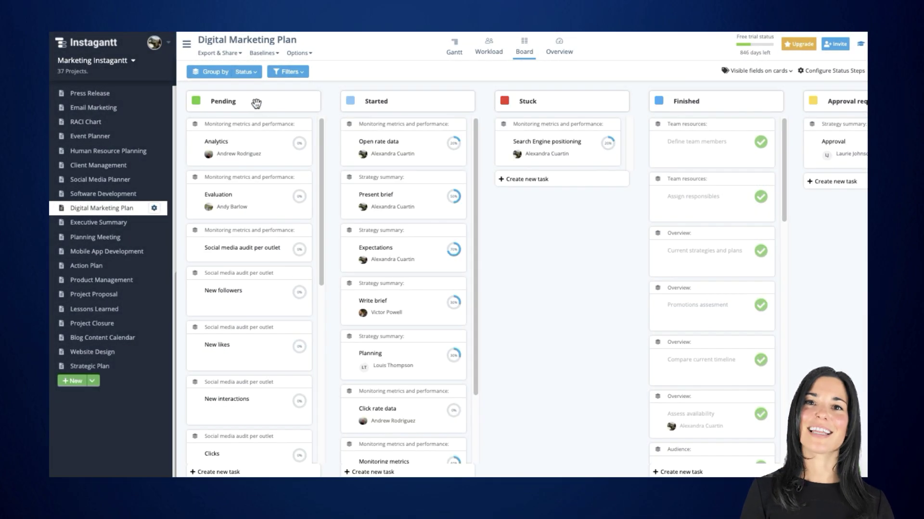
{"action": "scroll", "coordinate": [526, 220], "scroll_direction": "right", "scroll_amount": 3}
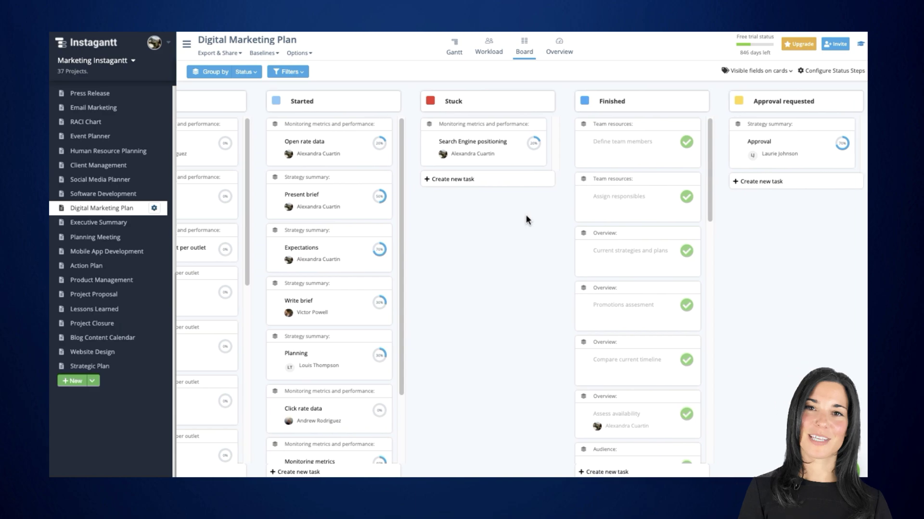
{"action": "scroll", "coordinate": [526, 220], "scroll_direction": "right", "scroll_amount": 3}
{"action": "scroll", "coordinate": [527, 219], "scroll_direction": "right", "scroll_amount": 3}
{"action": "scroll", "coordinate": [526, 219], "scroll_direction": "left", "scroll_amount": 5}
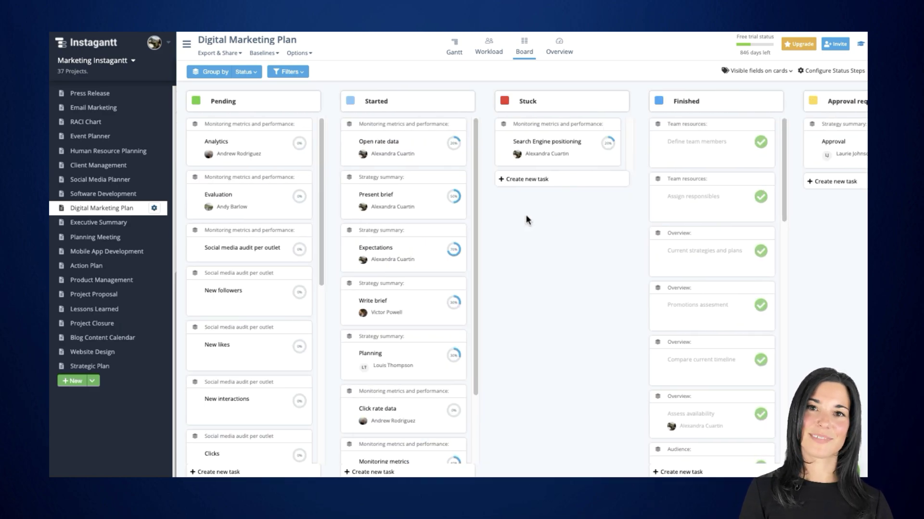
{"action": "left_click", "coordinate": [450, 206]}
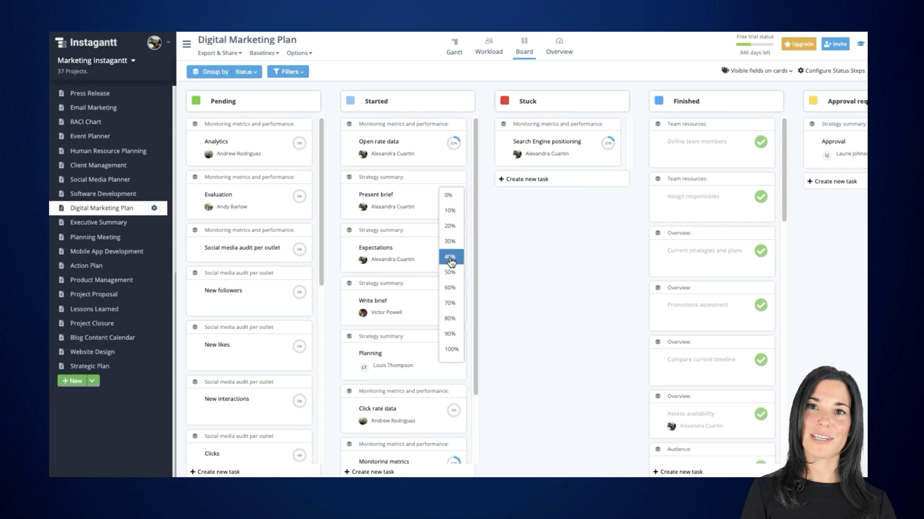
{"action": "left_click", "coordinate": [454, 304]}
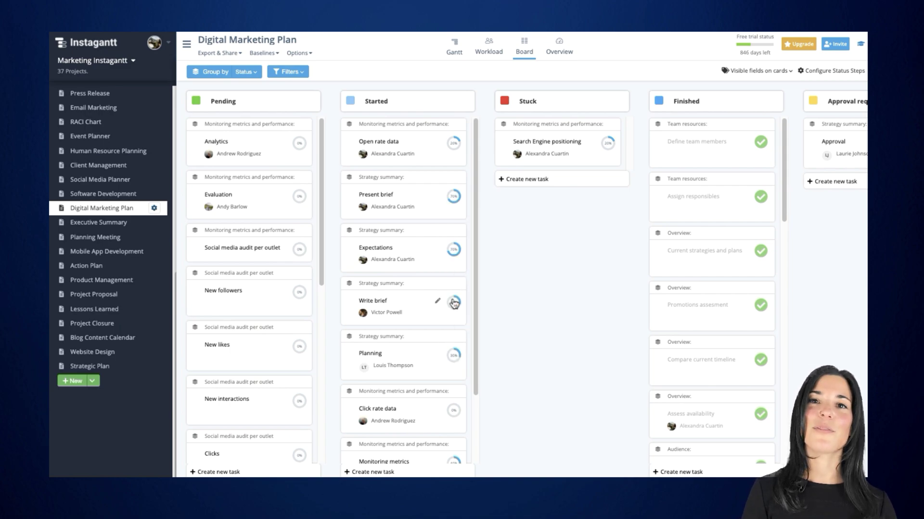
{"action": "left_click", "coordinate": [454, 144]}
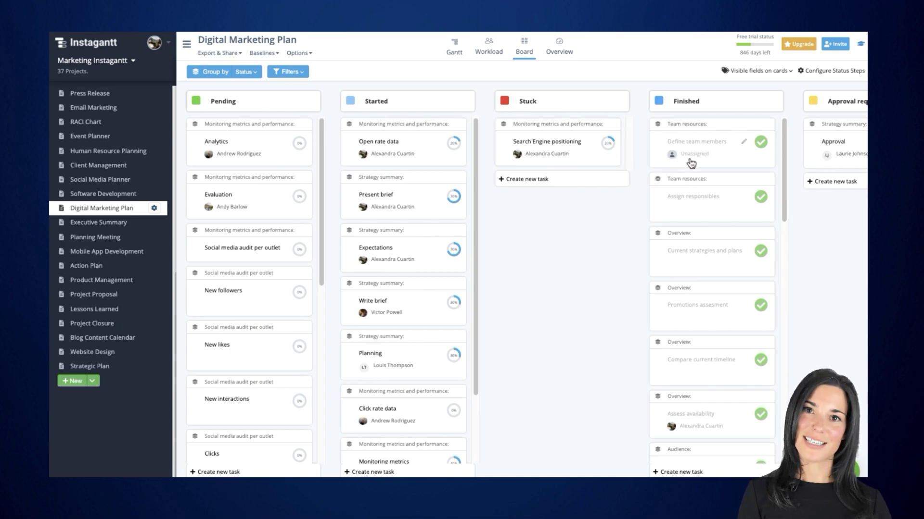
Pick a team member as assignee on the Define team members card and save
{"action": "left_click", "coordinate": [691, 158]}
{"action": "left_click", "coordinate": [622, 215]}
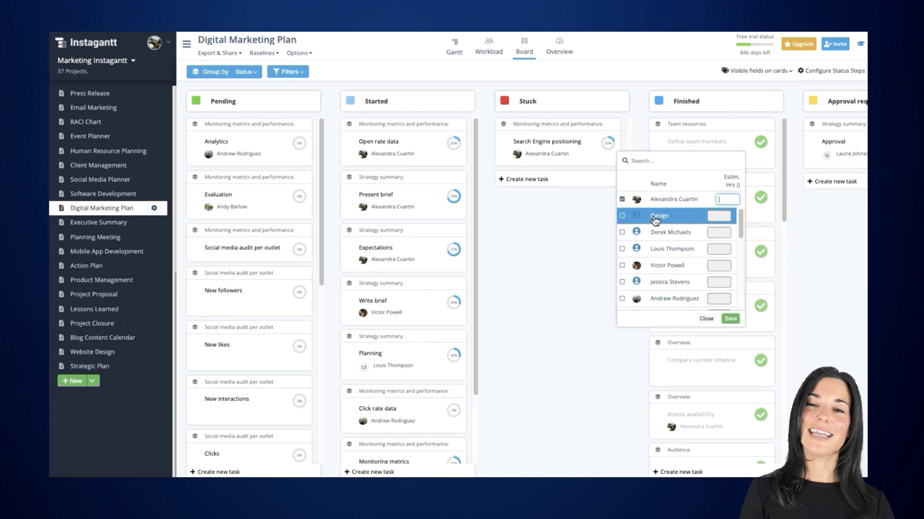
{"action": "left_click", "coordinate": [731, 318]}
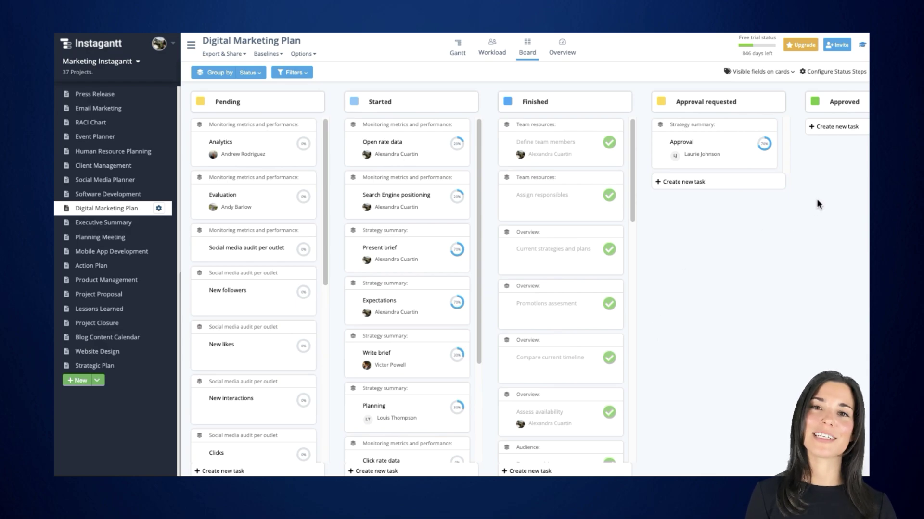
In Configure Status Steps, add a red Stuck option under Pending and make Started yellow
{"action": "left_click", "coordinate": [831, 73]}
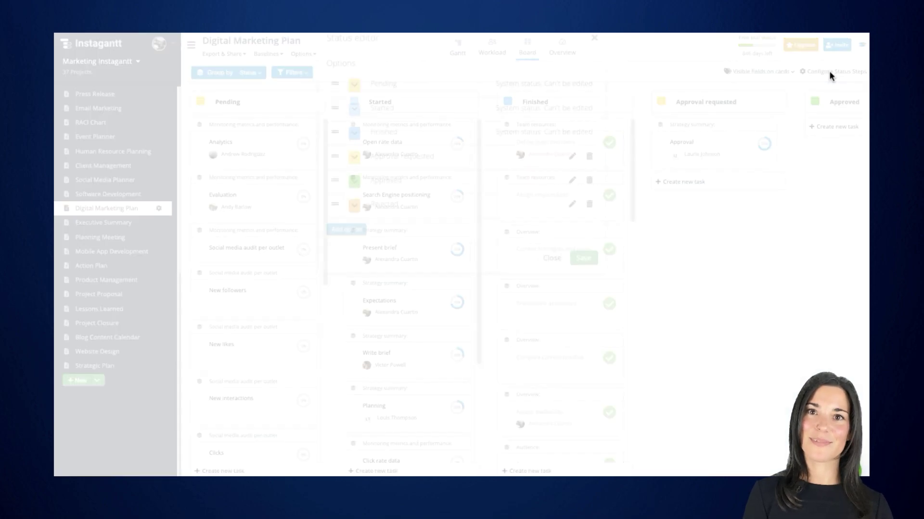
{"action": "left_click", "coordinate": [337, 257]}
{"action": "type", "text": "Stuck"}
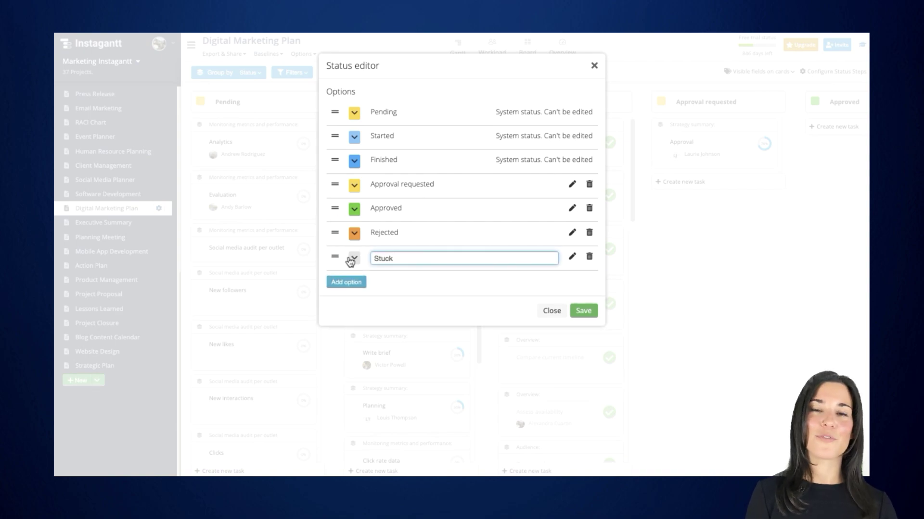
{"action": "left_click", "coordinate": [352, 258]}
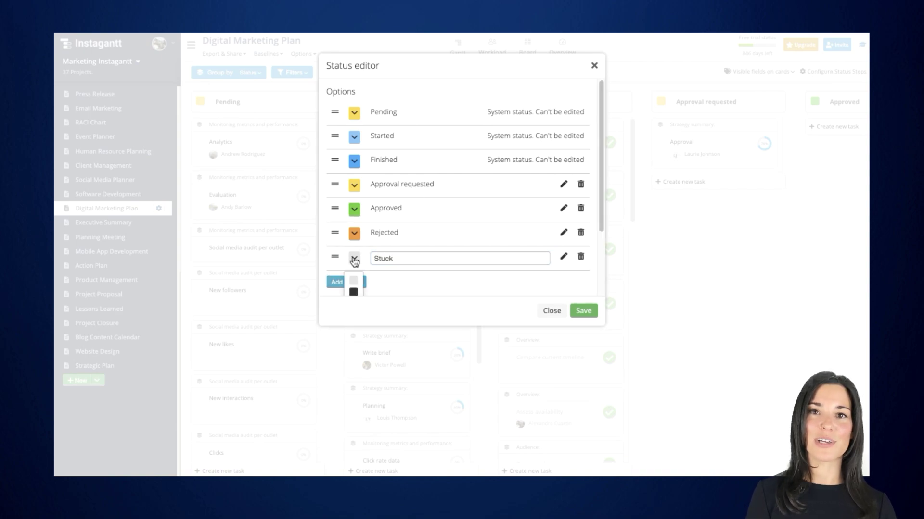
{"action": "left_click", "coordinate": [354, 263]}
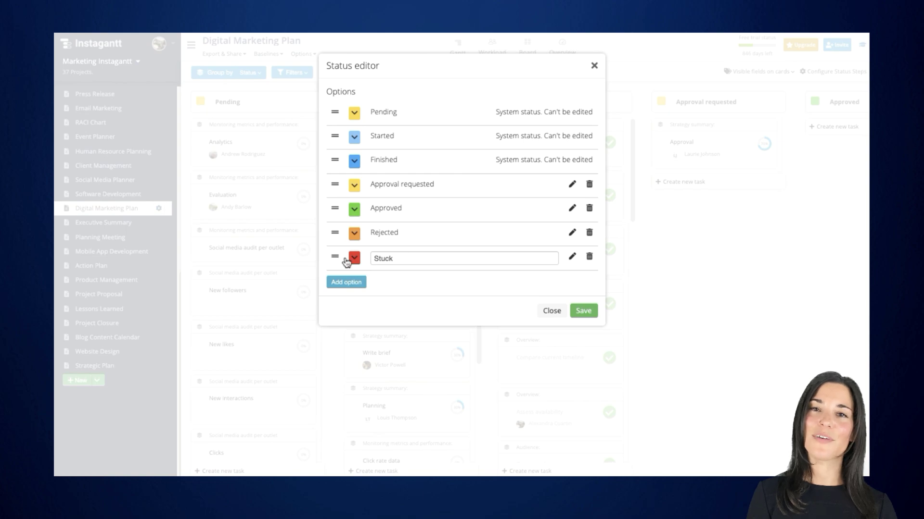
{"action": "left_click_drag", "start_coordinate": [336, 258], "coordinate": [337, 146]}
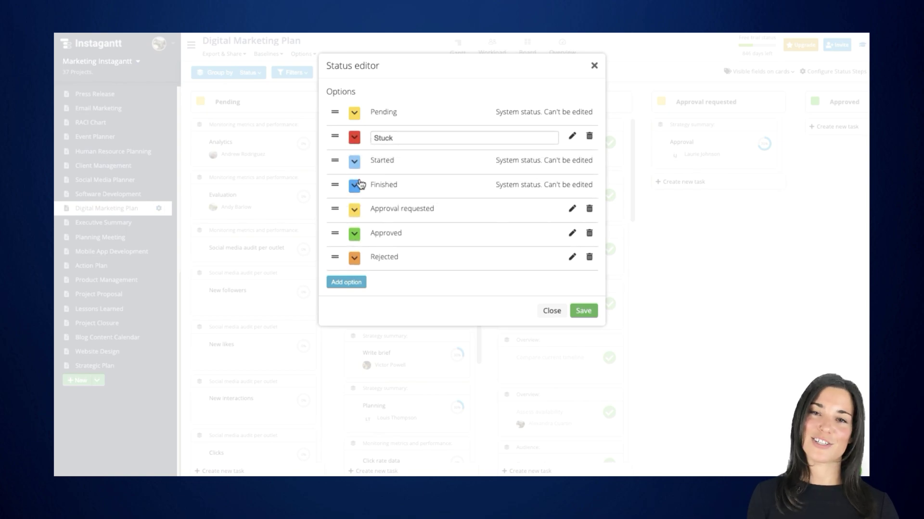
{"action": "left_click", "coordinate": [354, 163]}
{"action": "left_click", "coordinate": [354, 233]}
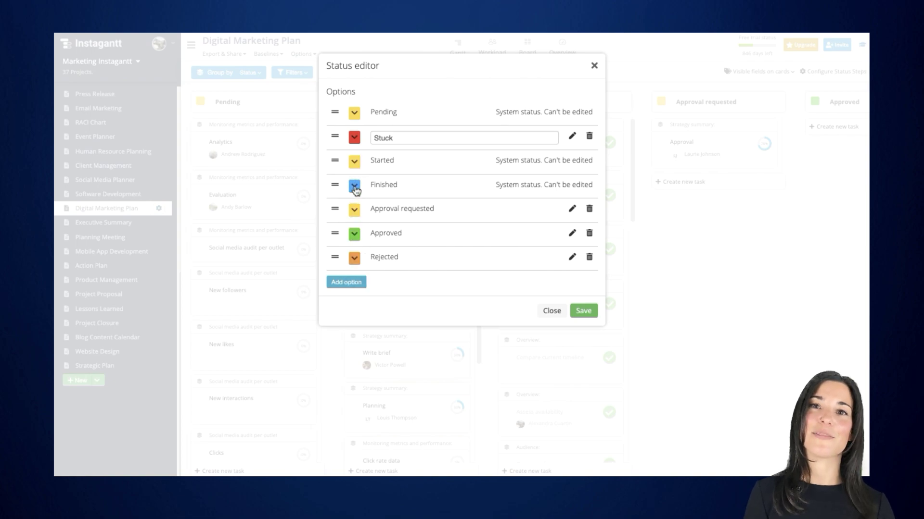